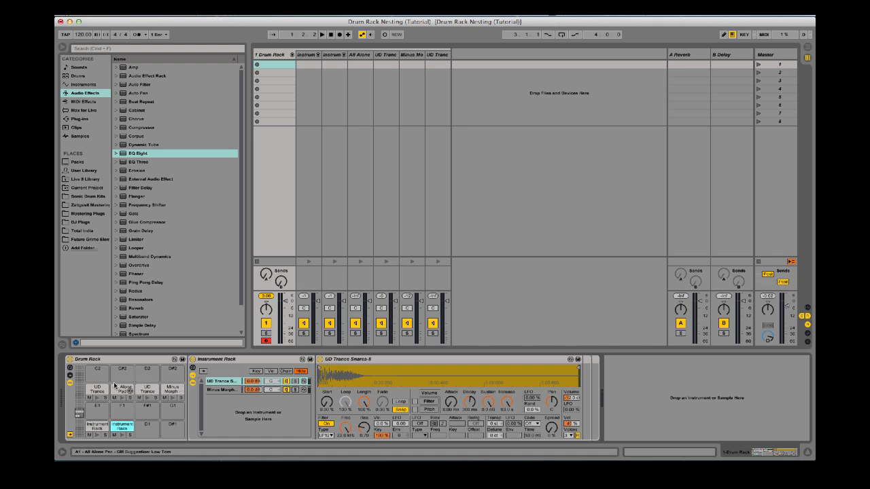
Review the UD Trance kick, All Alone Pad and UD Trance snare pads' device chains.
click(101, 389)
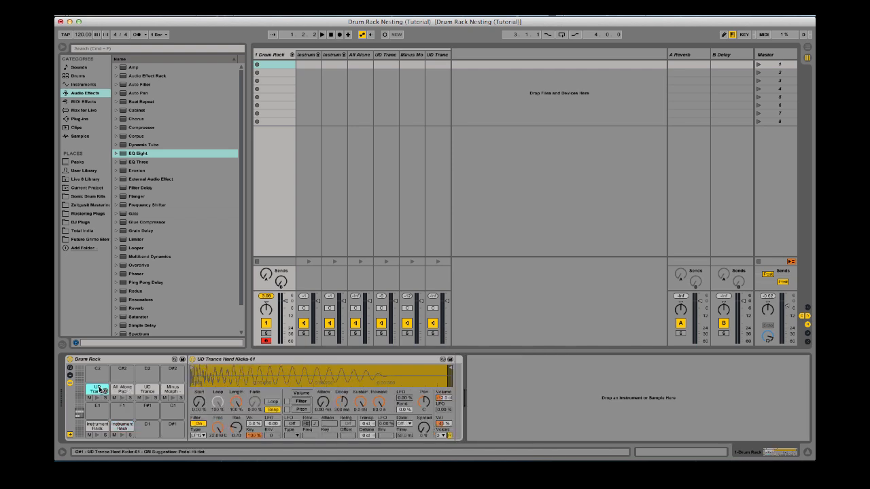
click(124, 391)
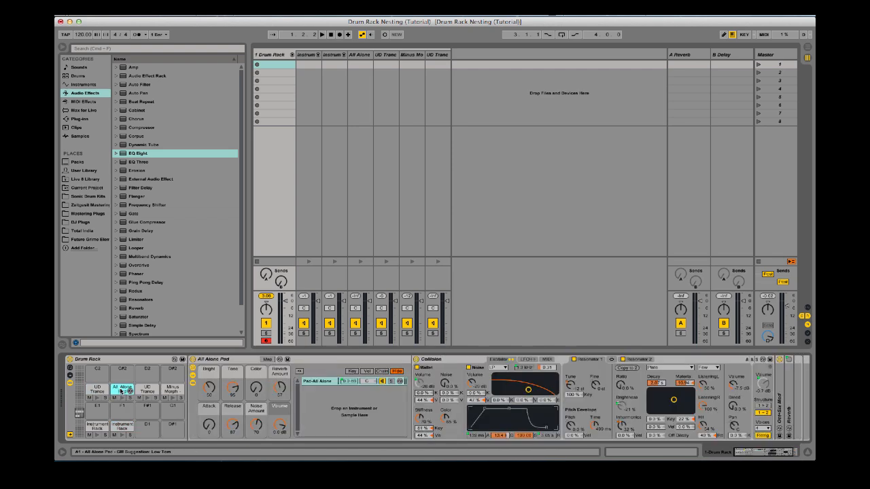
click(146, 391)
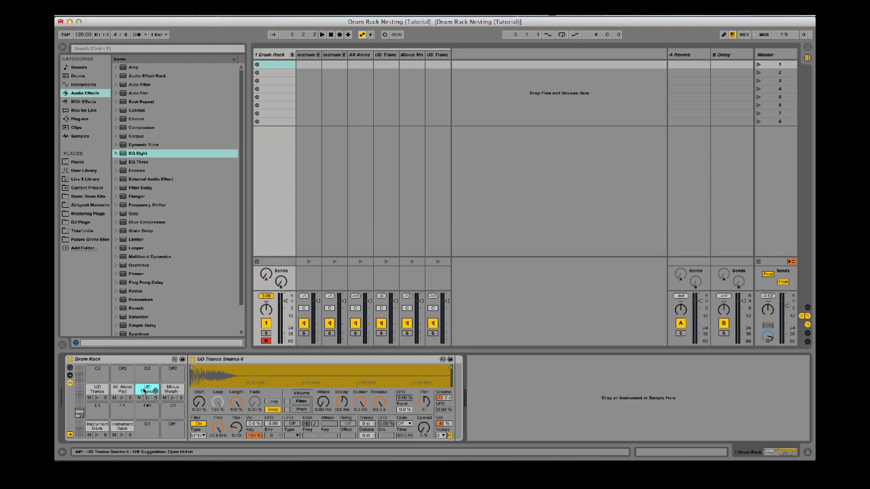
Inspect both Instrument Rack pads, ending on the kick-and-All Alone Pad rack.
click(95, 428)
click(123, 427)
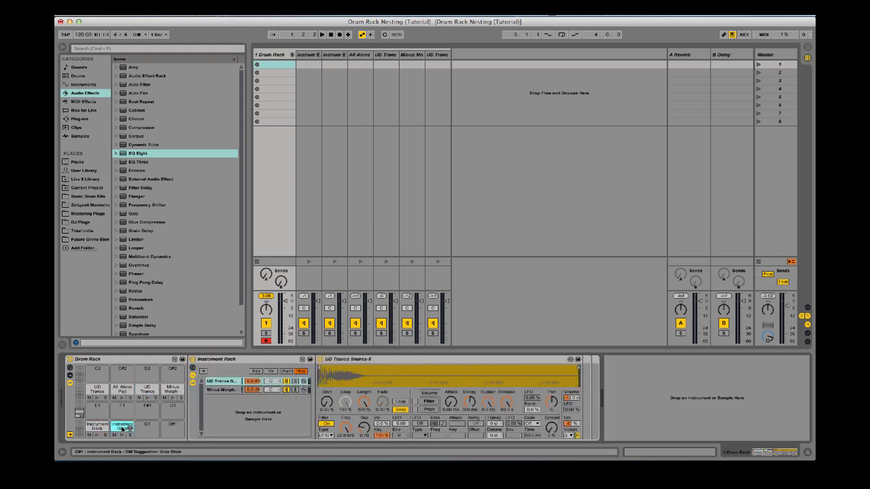
click(95, 427)
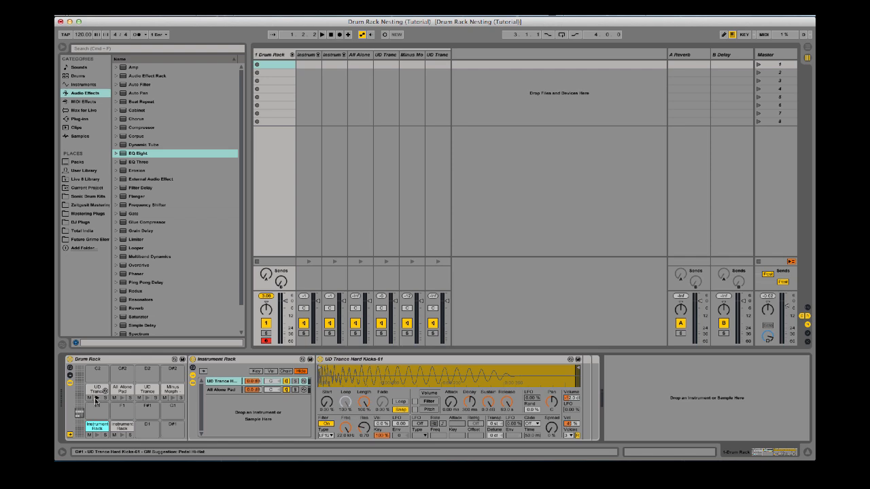
Audition the UD Trance kick, All Alone Pad, UD Trance snare and Minus Morph pads.
click(95, 401)
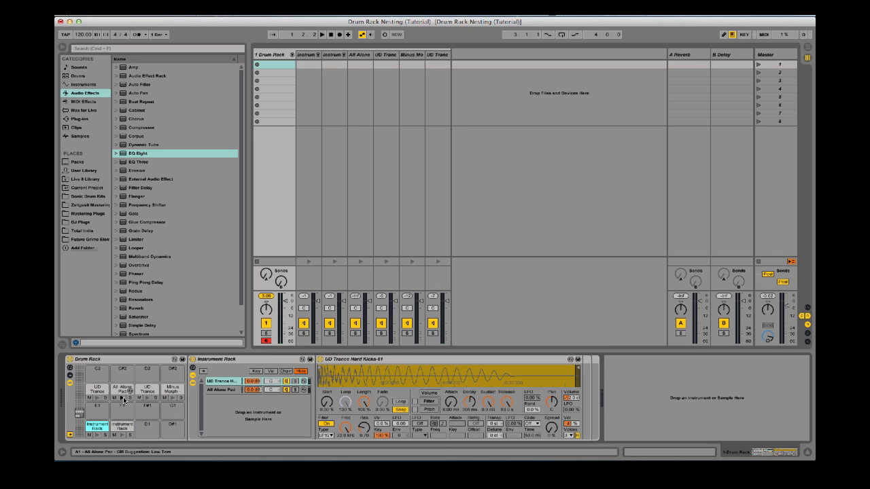
click(124, 399)
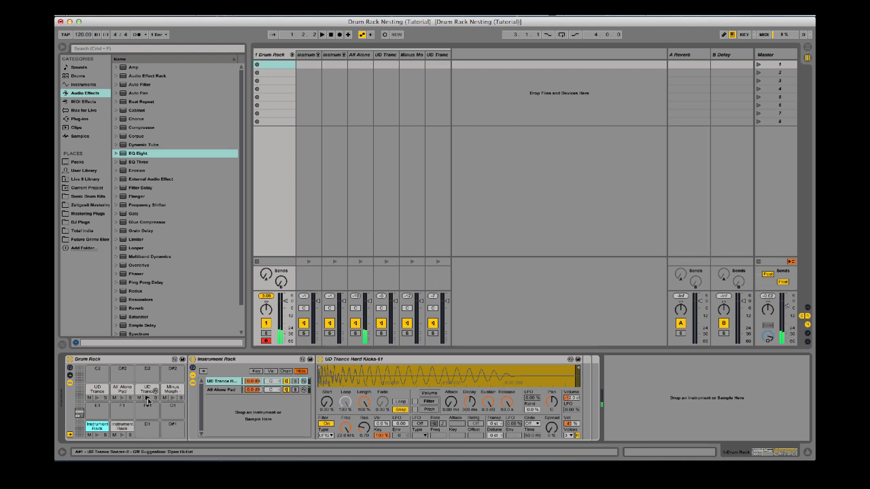
click(148, 399)
click(173, 401)
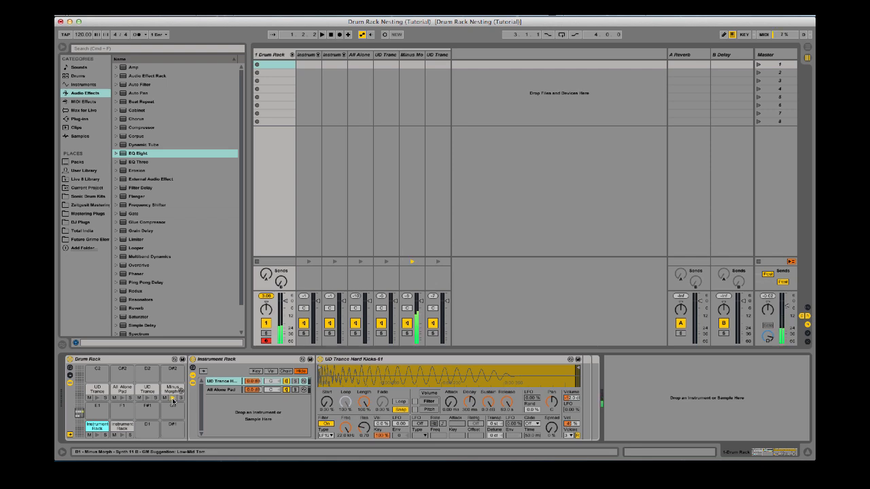
View the Minus Morph synth, then bring up and retrigger the UD Trance snare sample.
click(173, 393)
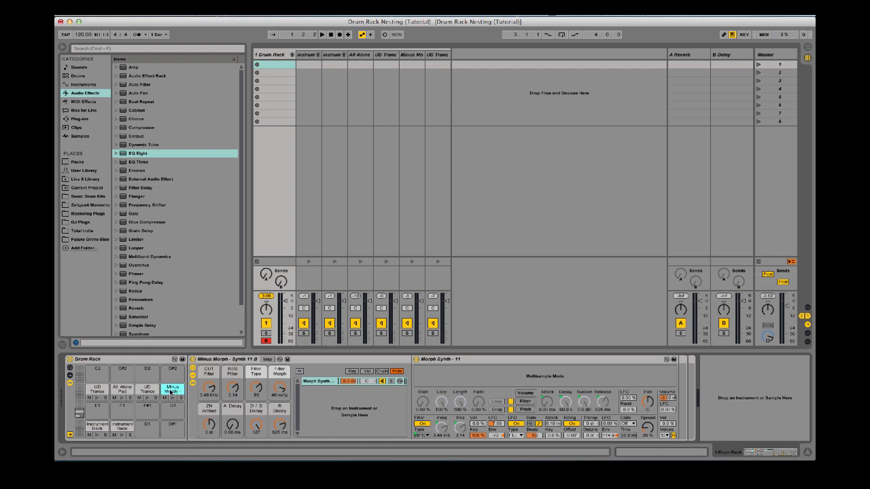
click(148, 391)
click(95, 389)
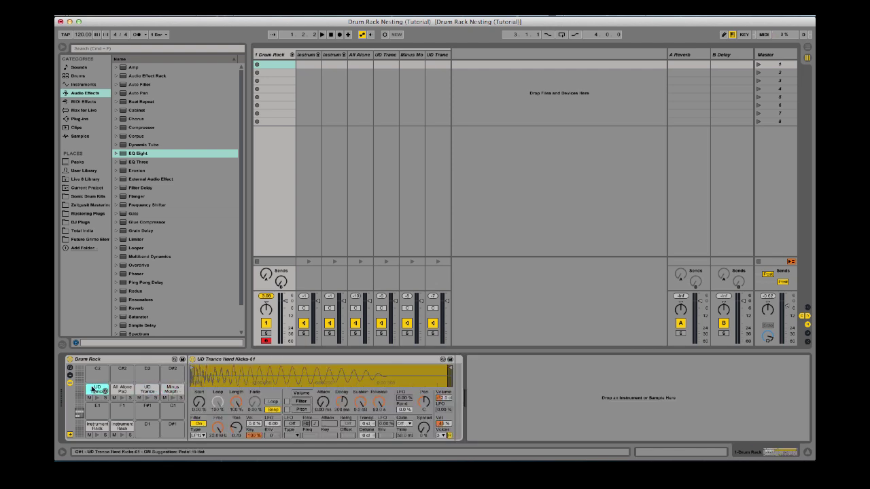
click(148, 390)
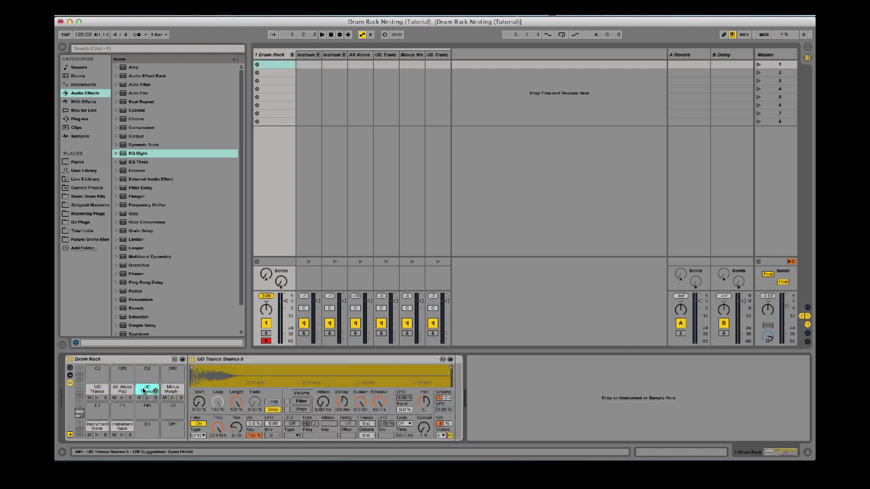
Audition the C1 kick-and-pad rack, then duplicate the UD Trance kick pad onto empty pad C2.
click(96, 427)
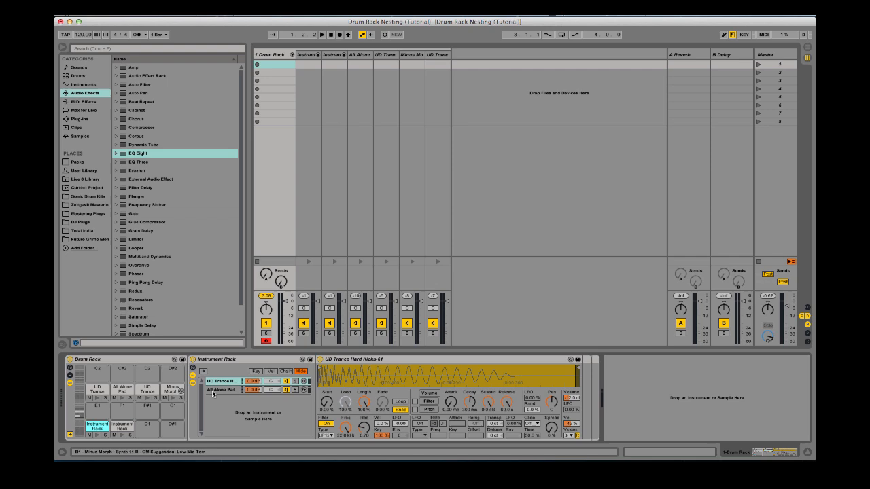
click(98, 437)
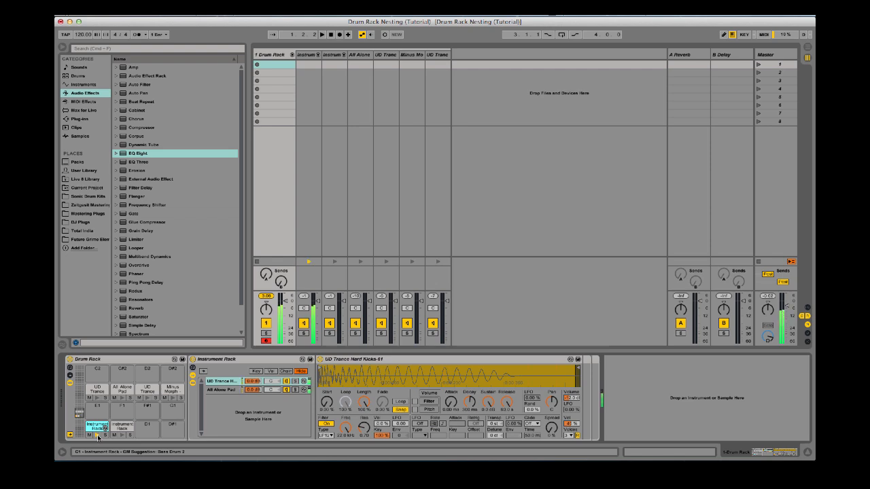
click(98, 392)
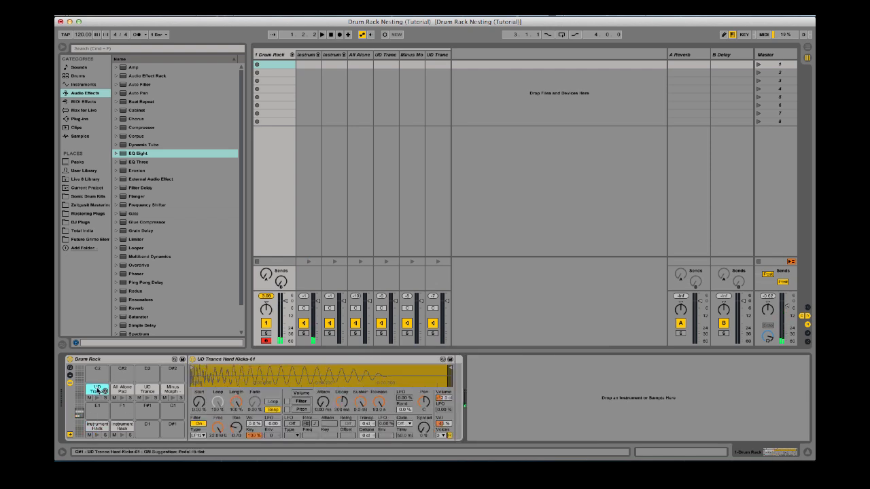
click(96, 372)
key(super+v)
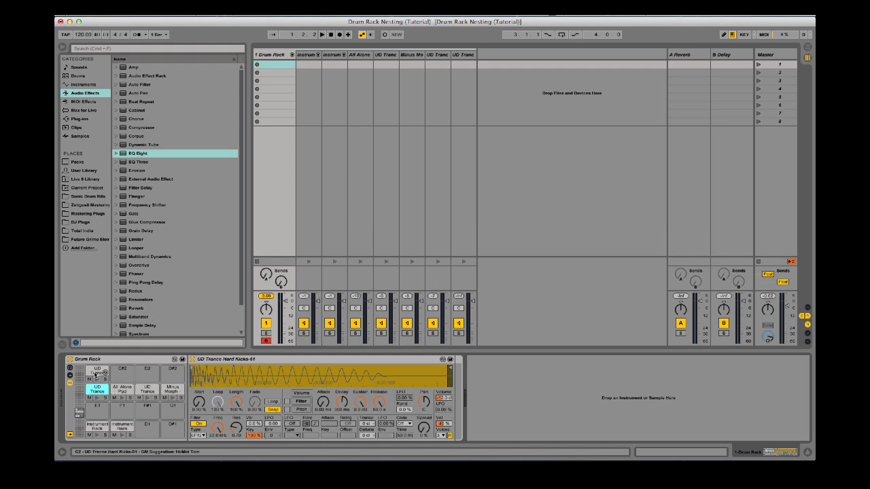
Layer the All Alone Pad onto the C2 kick, making it a nested Instrument Rack.
click(99, 371)
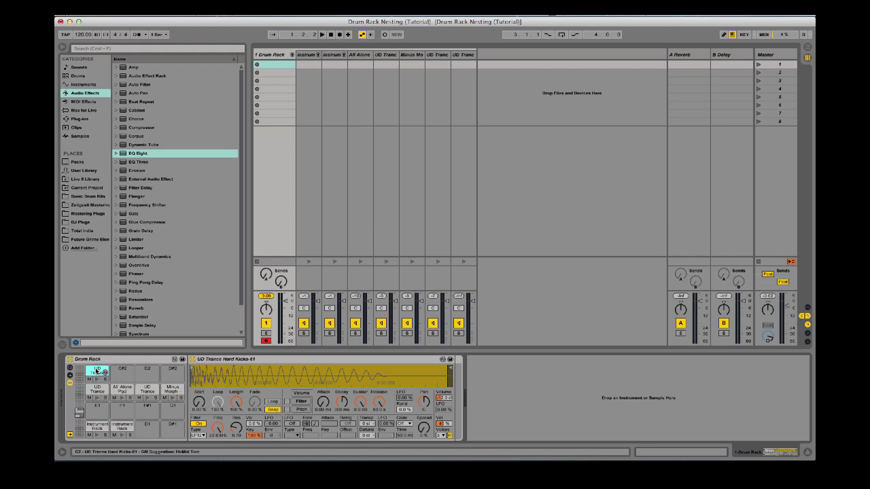
click(126, 389)
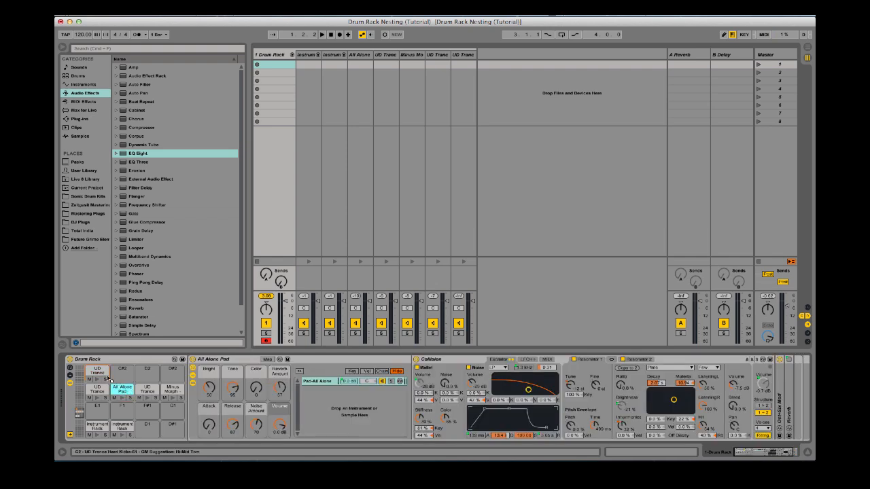
click(99, 369)
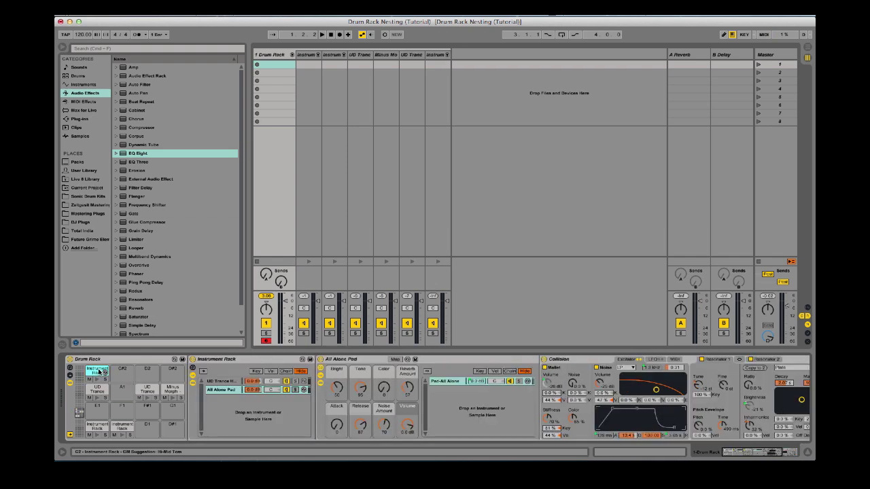
Inspect the new rack's hard kick and All Alone Pad chains, ending on the kick layer.
click(221, 382)
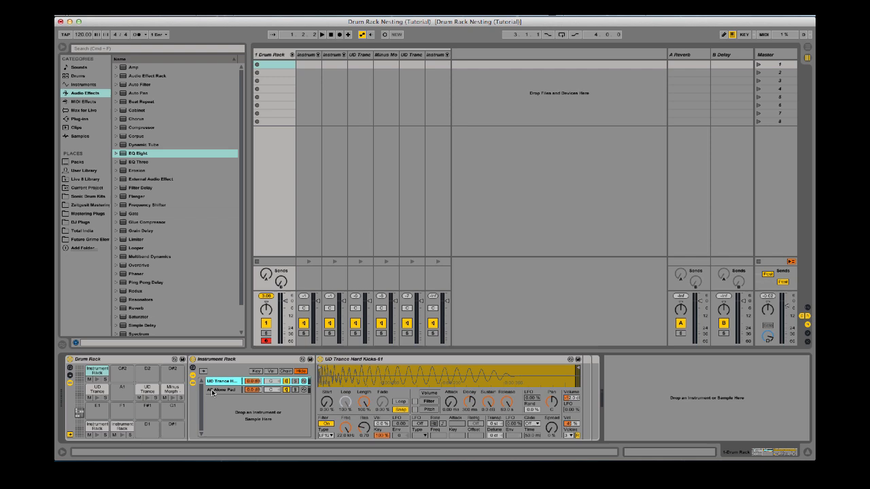
click(225, 391)
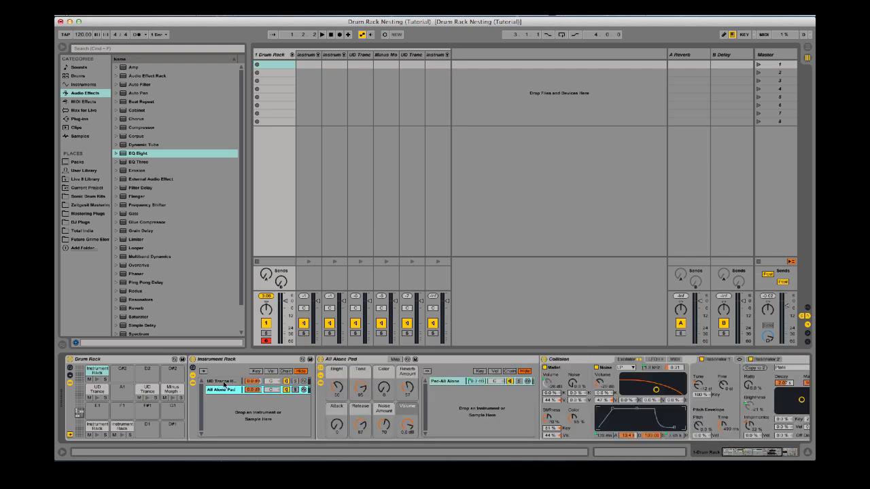
click(222, 382)
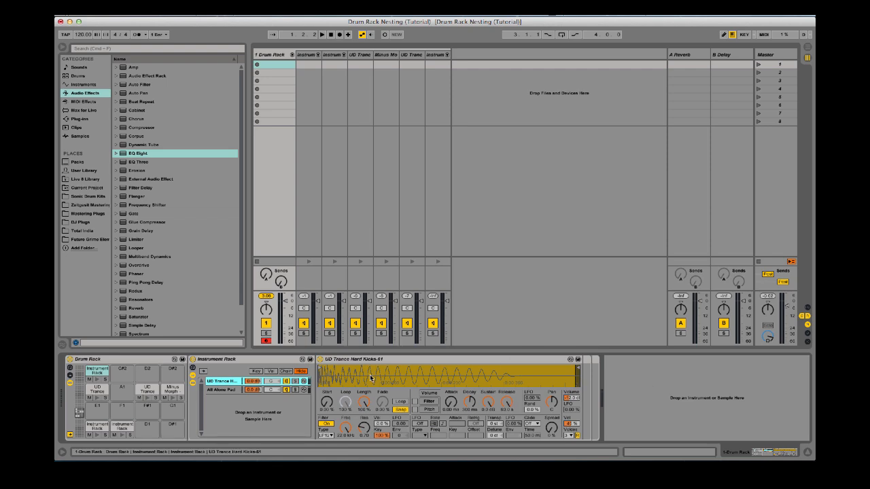
View the rack's velocity and key zones, select the All Alone Pad chain, then hide the zone editor.
click(287, 372)
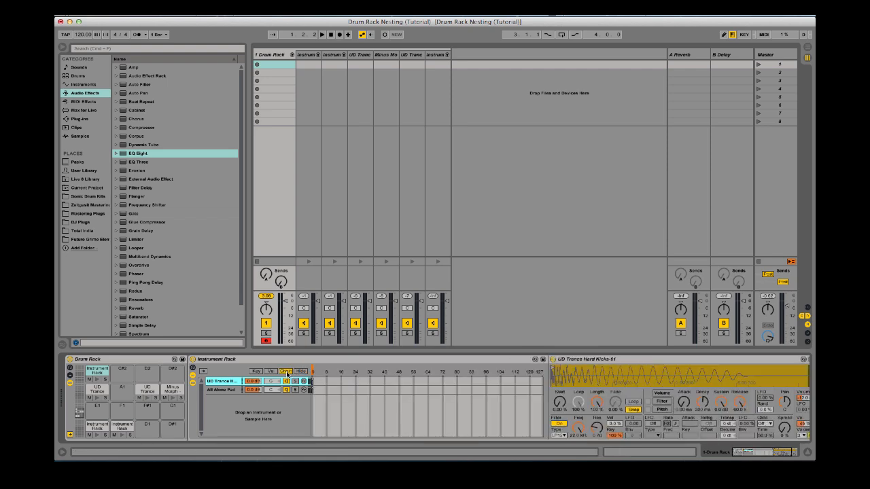
click(255, 372)
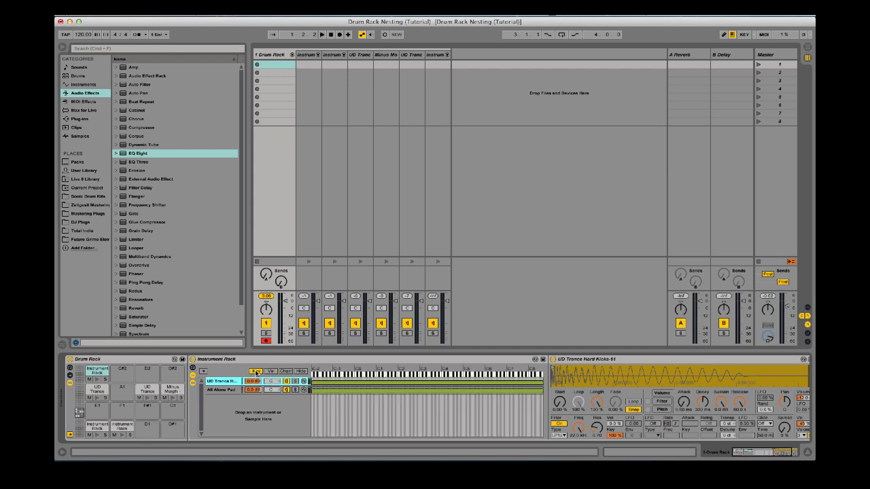
click(224, 390)
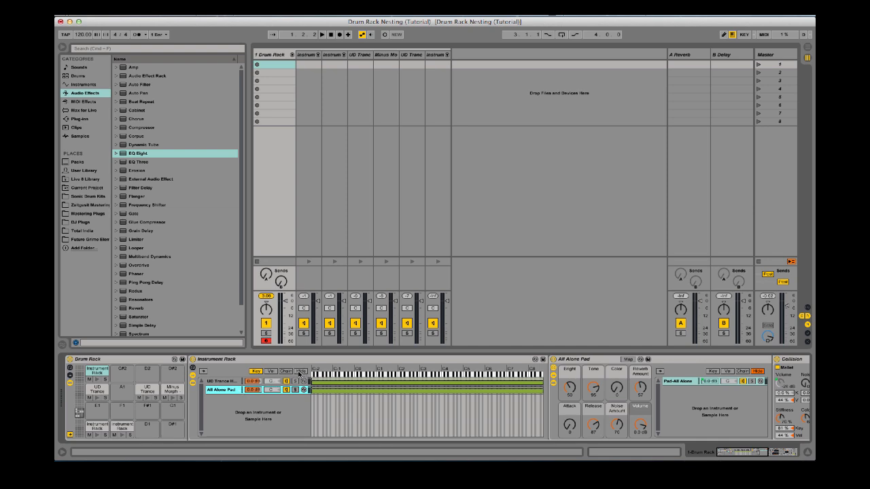
click(303, 371)
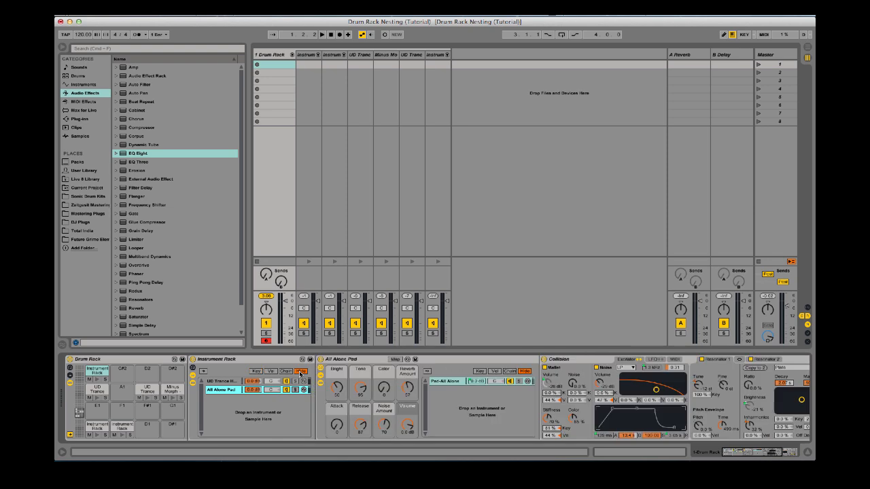
Audition the C1 kick-and-pad rack, then the snare rack's Minus Morph sound twice.
click(97, 427)
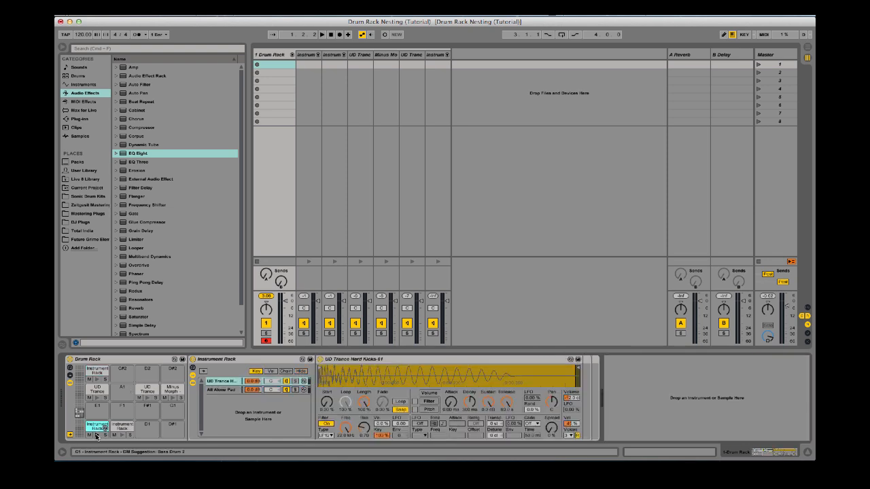
click(96, 436)
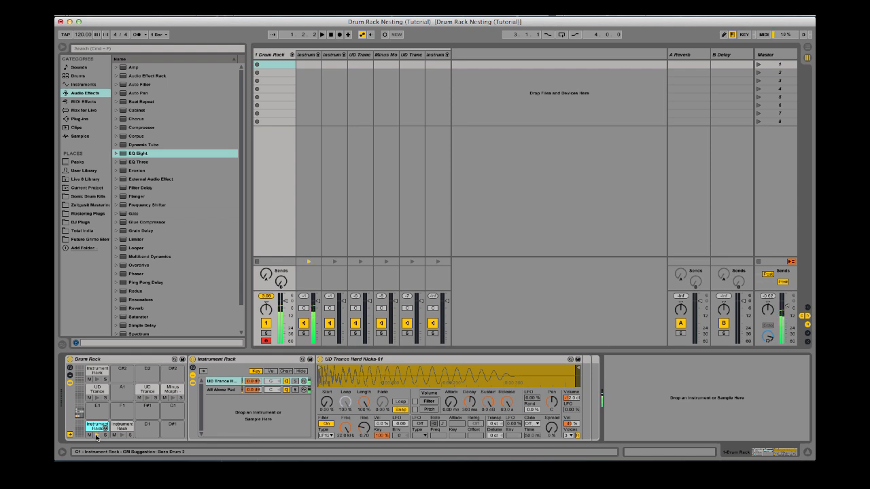
click(122, 426)
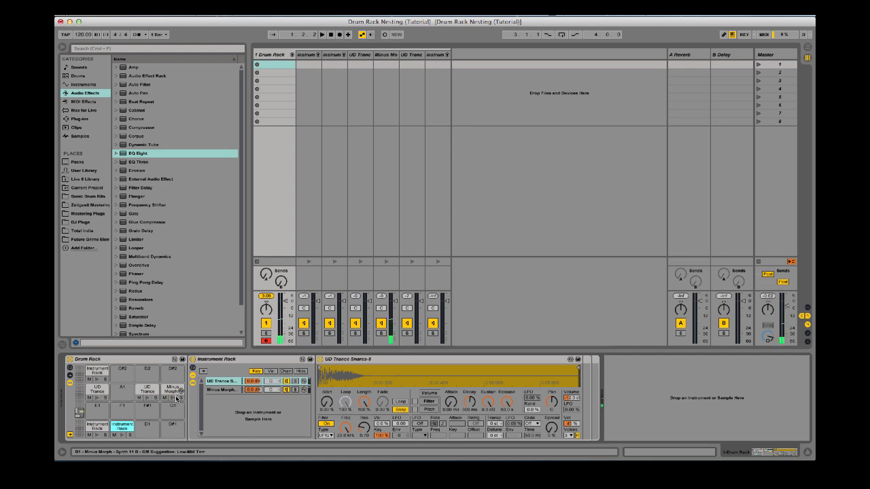
click(172, 400)
click(172, 400)
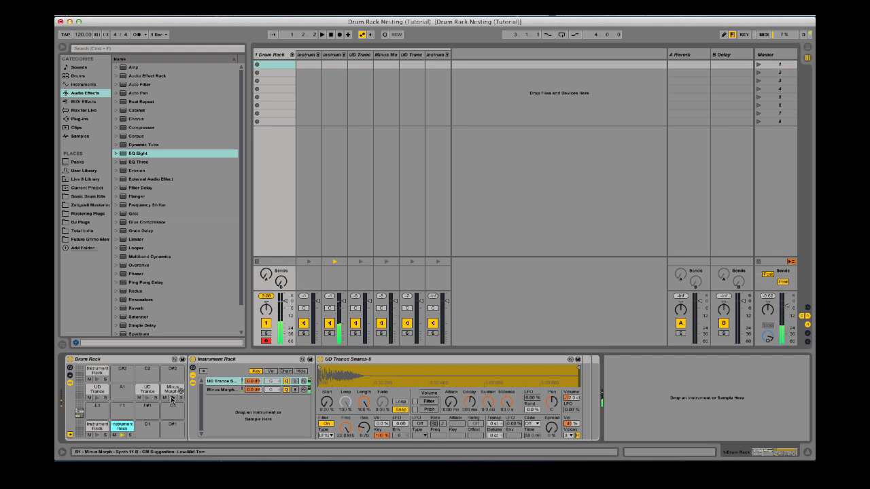